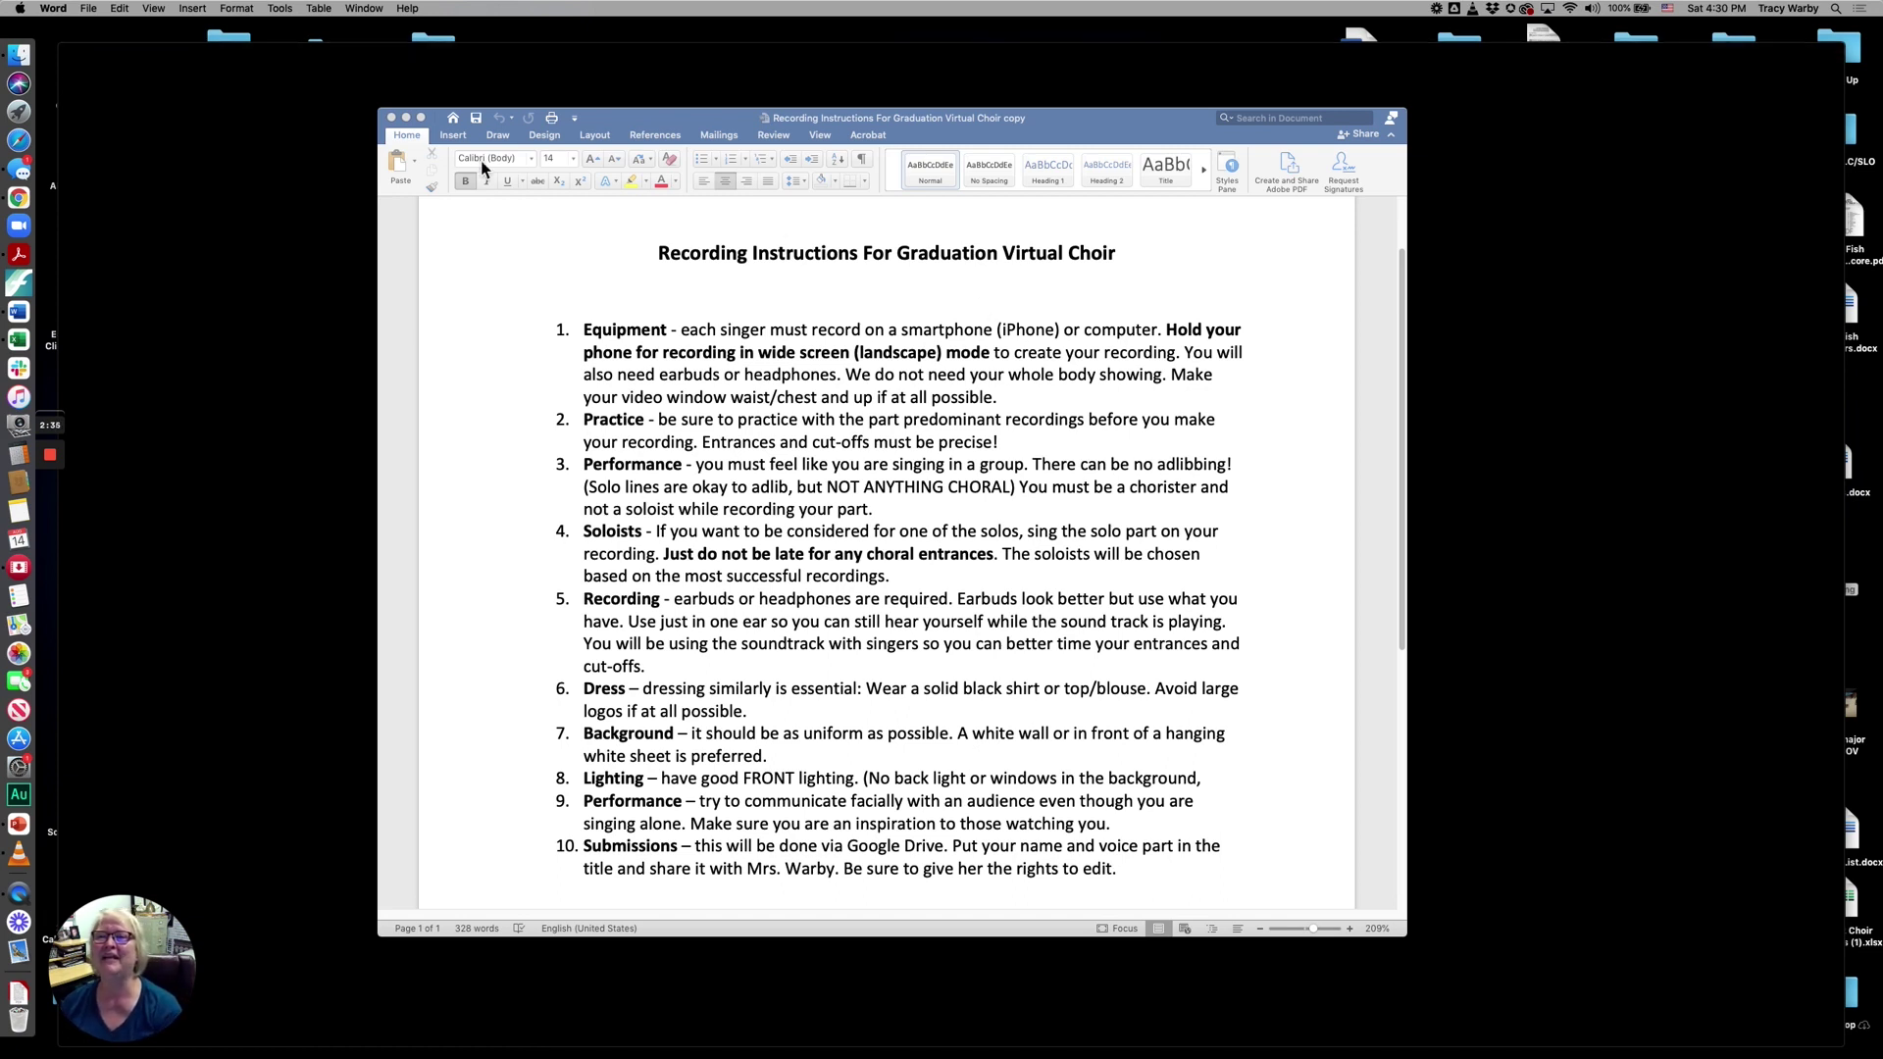
Close the Recording Instructions For Graduation Virtual Choir document to reveal the video window
{"action": "left_click", "coordinate": [392, 118]}
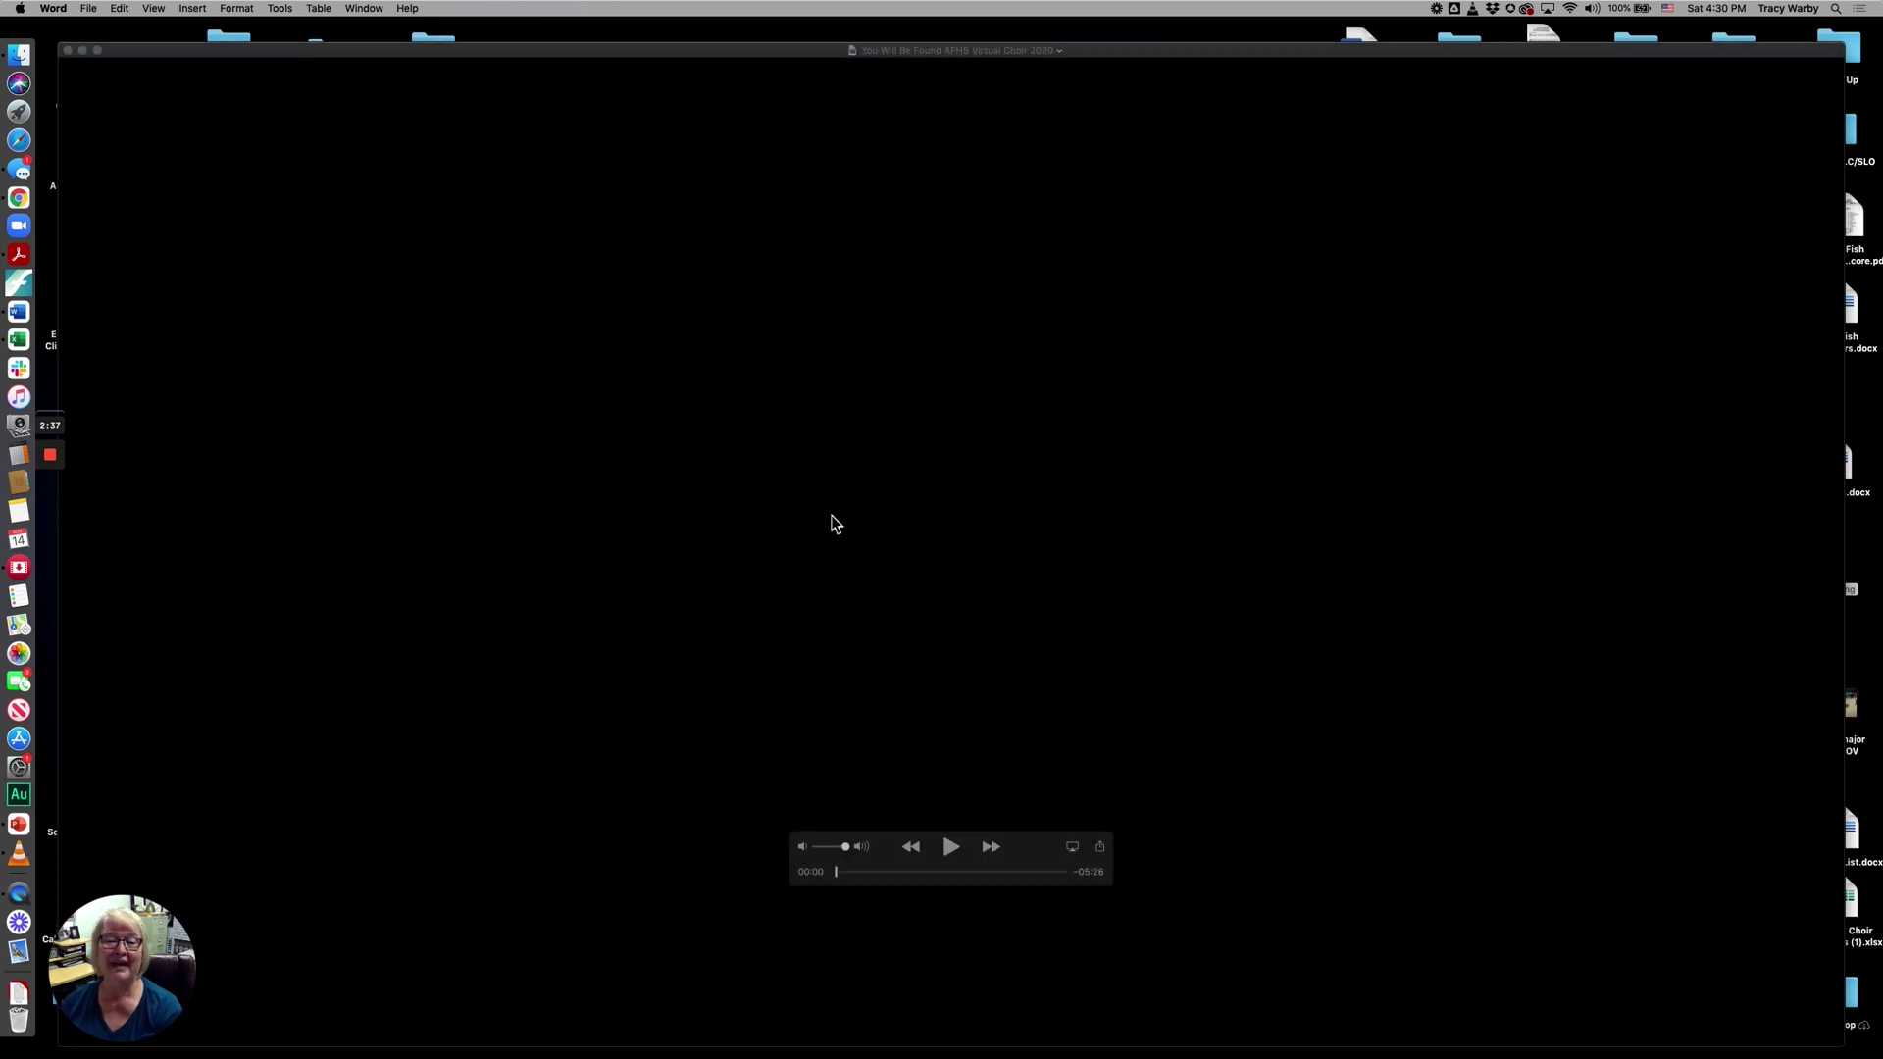
Start the You Will Be Found virtual choir video and let it run past two minutes
{"action": "left_click", "coordinate": [954, 848]}
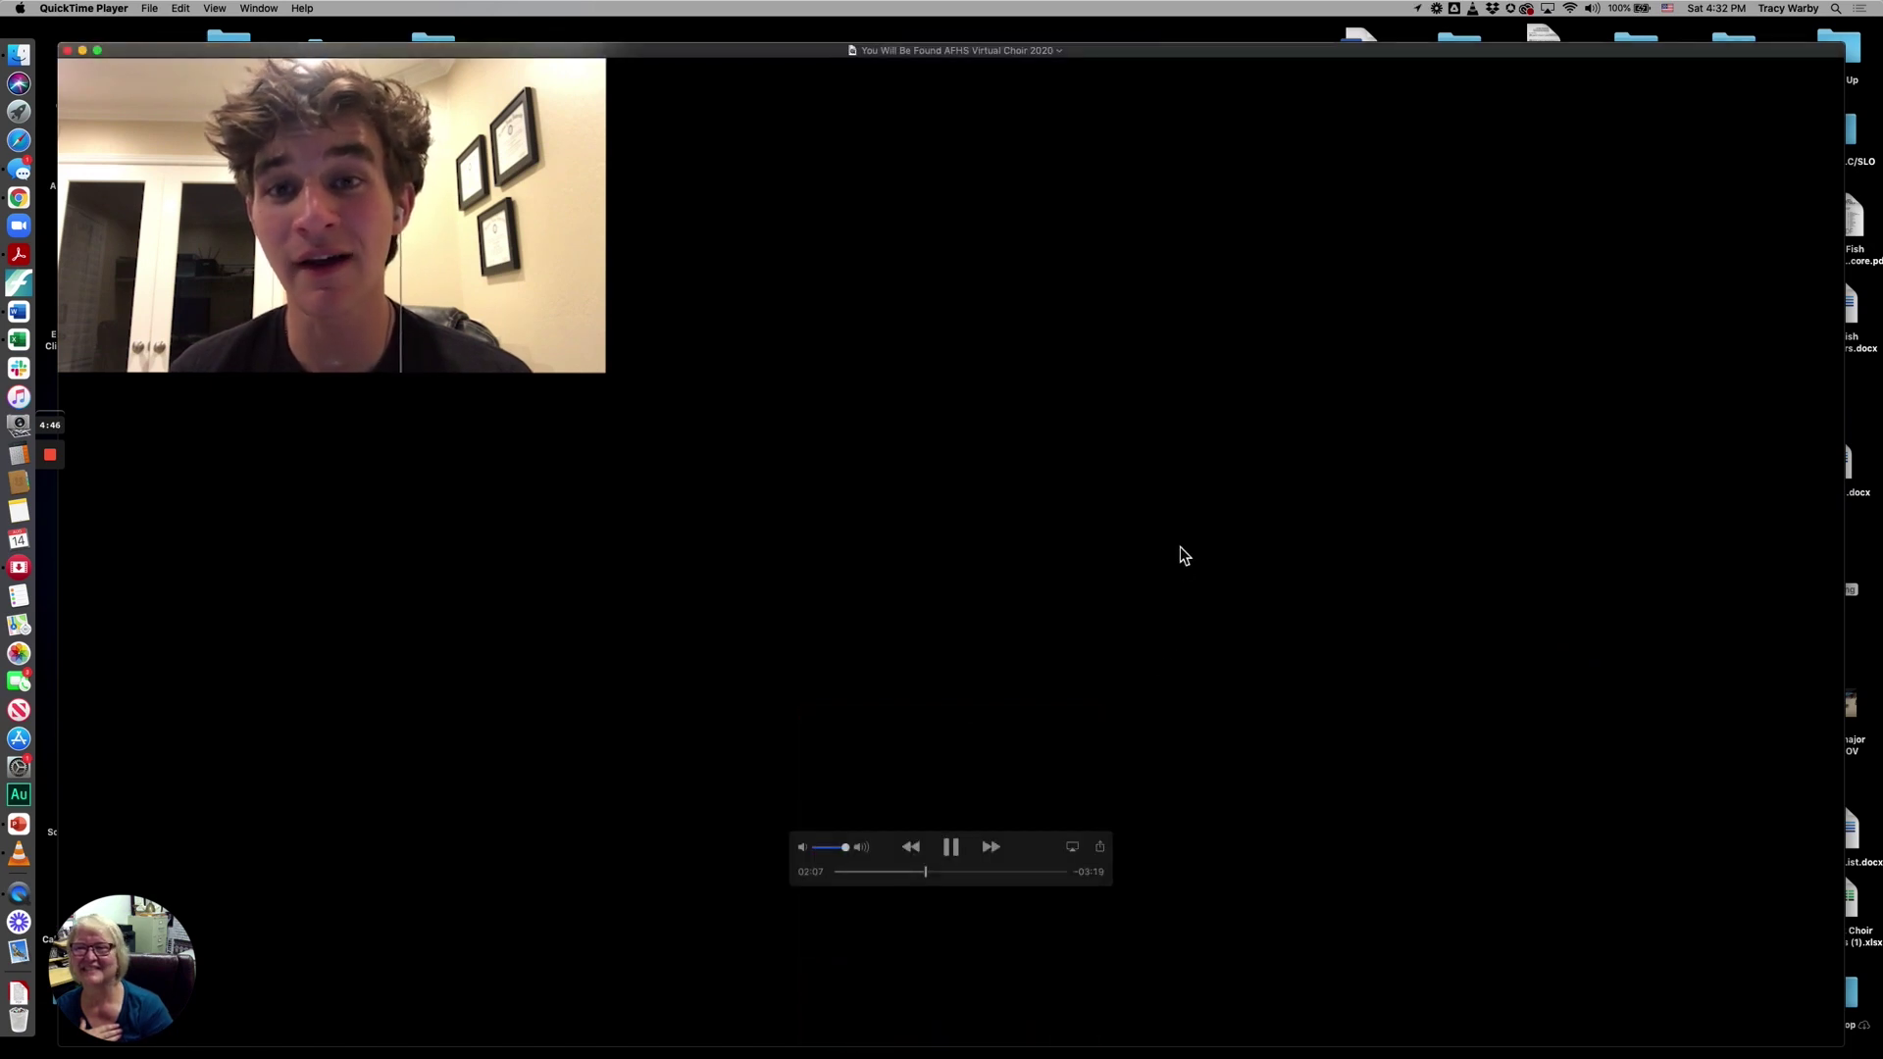
Stop the choir video just past two minutes, with one singer left on screen
{"action": "left_click", "coordinate": [951, 849]}
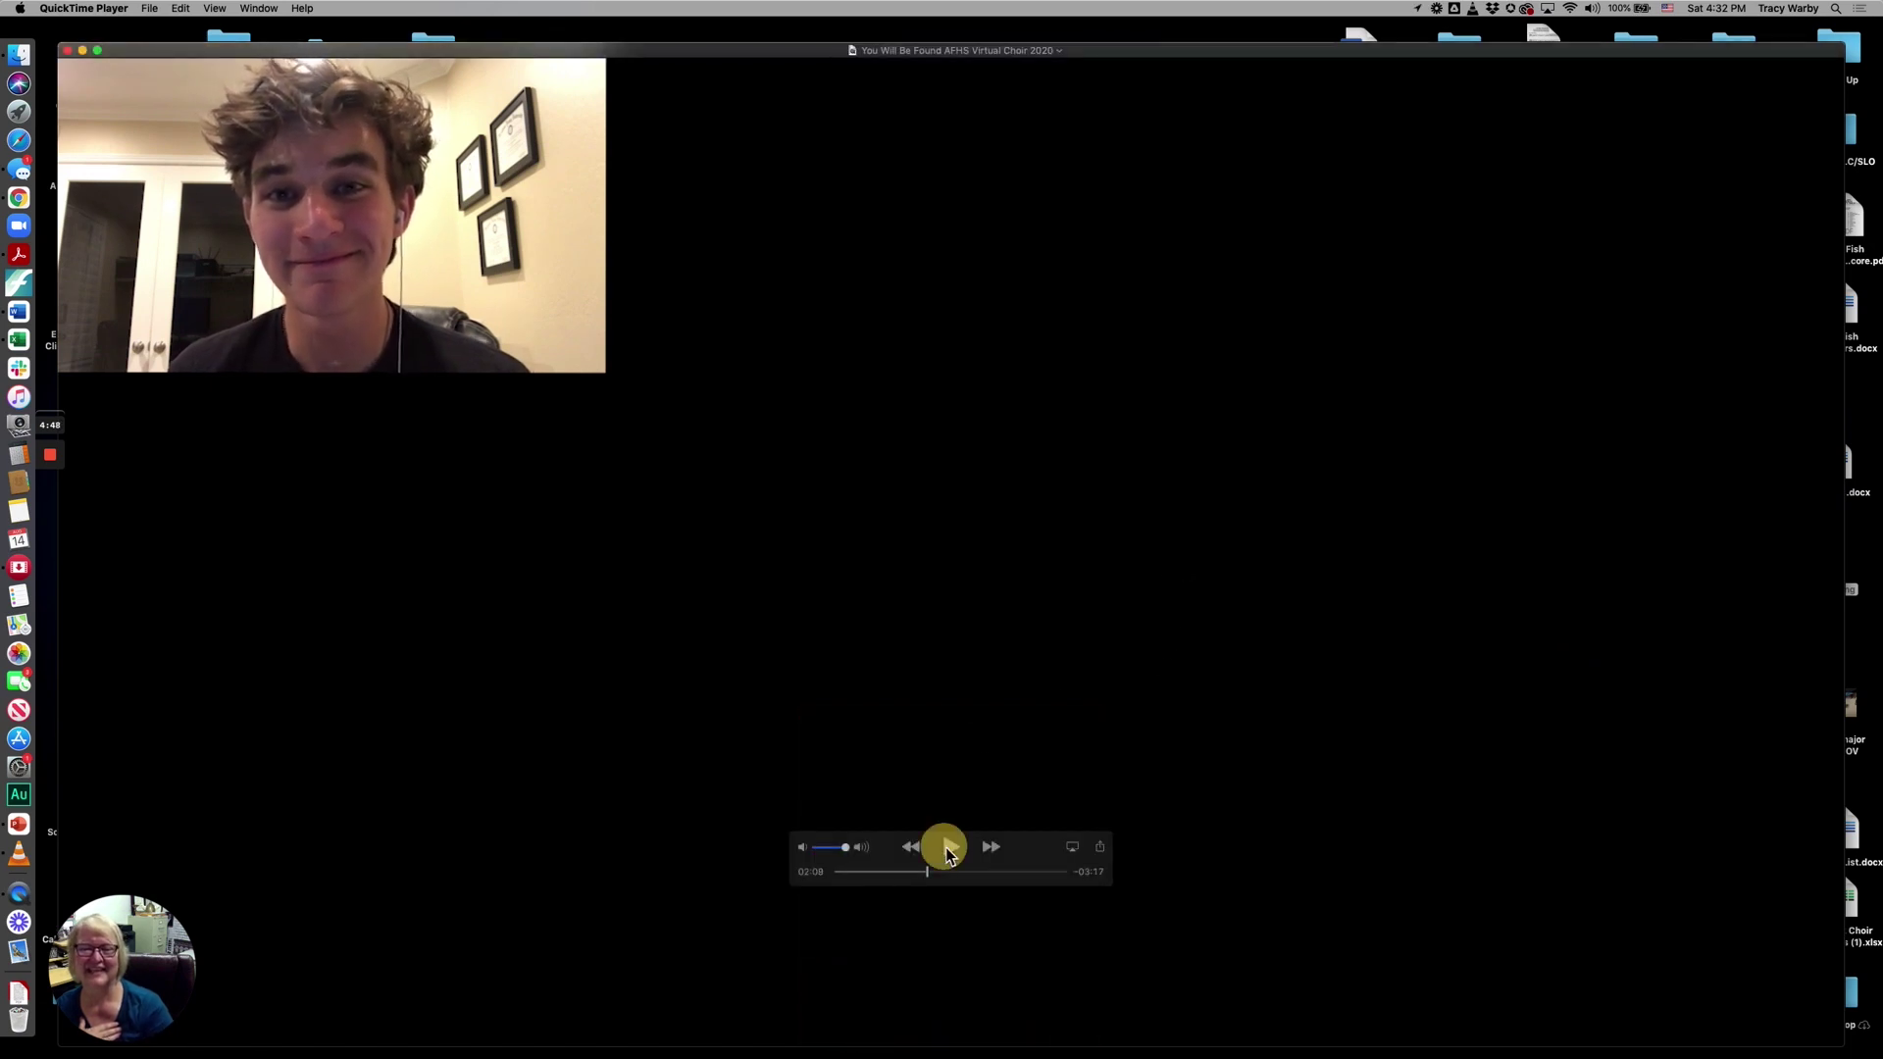